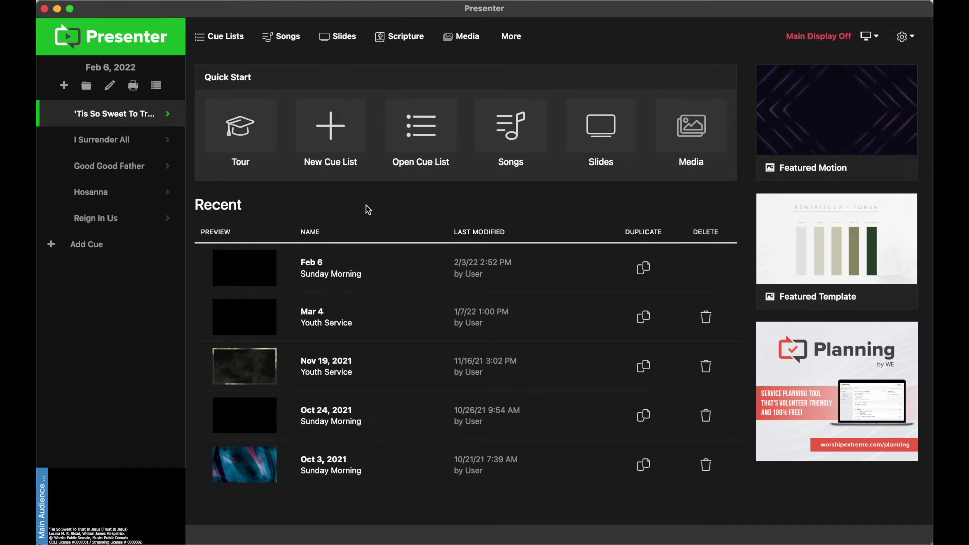
- Show the 'Tis So Sweet To Trust In Jesus cue's blank slide and five lyric slides from Songs
{"action": "left_click", "coordinate": [287, 47]}
{"action": "mouse_move", "coordinate": [394, 276]}
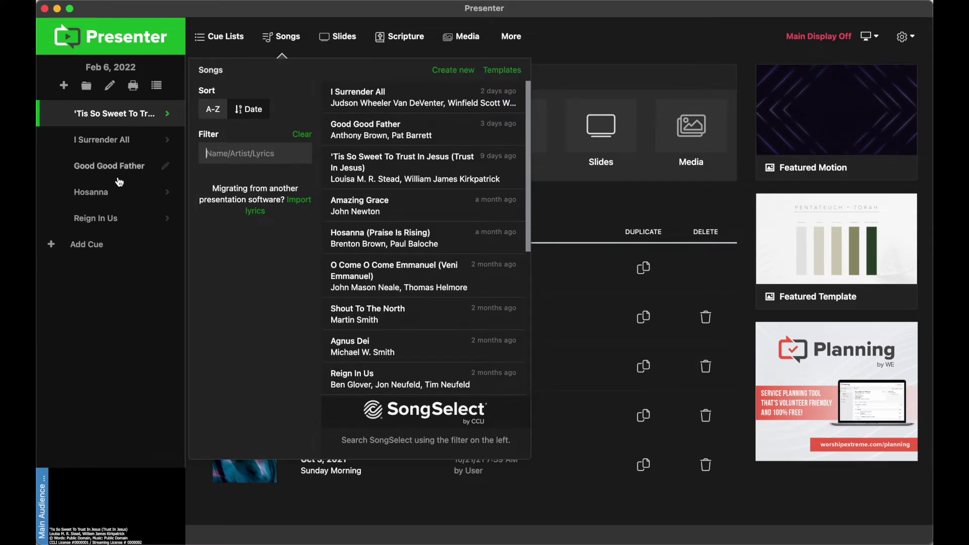
{"action": "mouse_move", "coordinate": [114, 114]}
{"action": "left_click", "coordinate": [110, 119]}
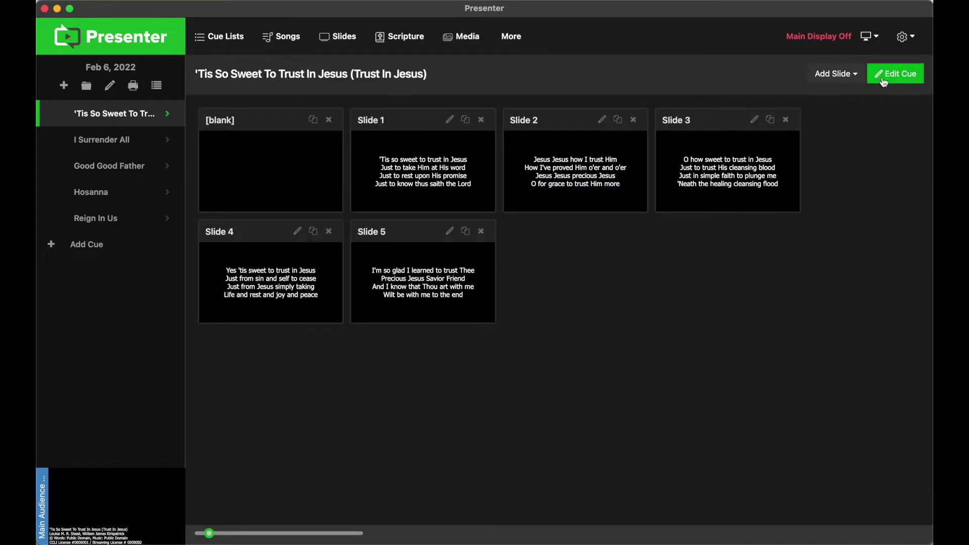
{"action": "left_click", "coordinate": [898, 76]}
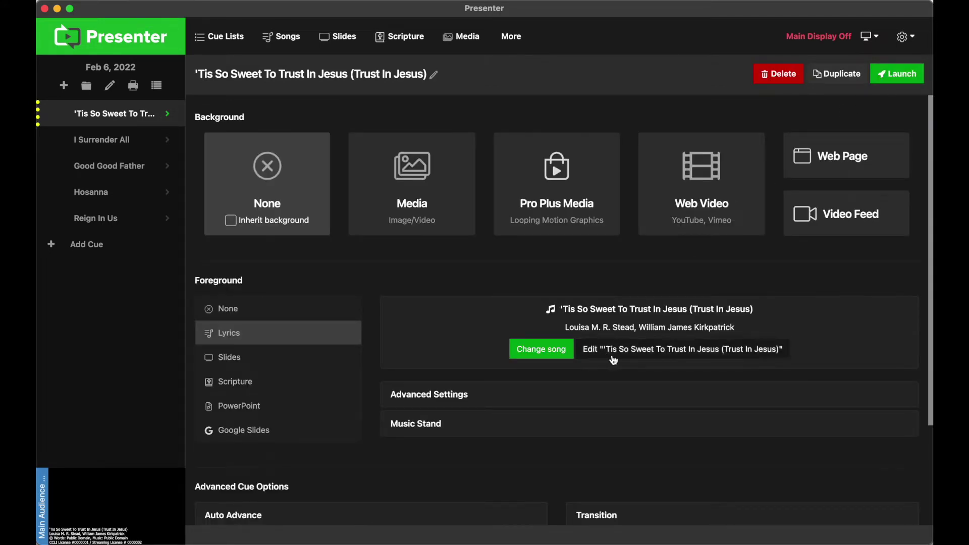
{"action": "left_click", "coordinate": [768, 355]}
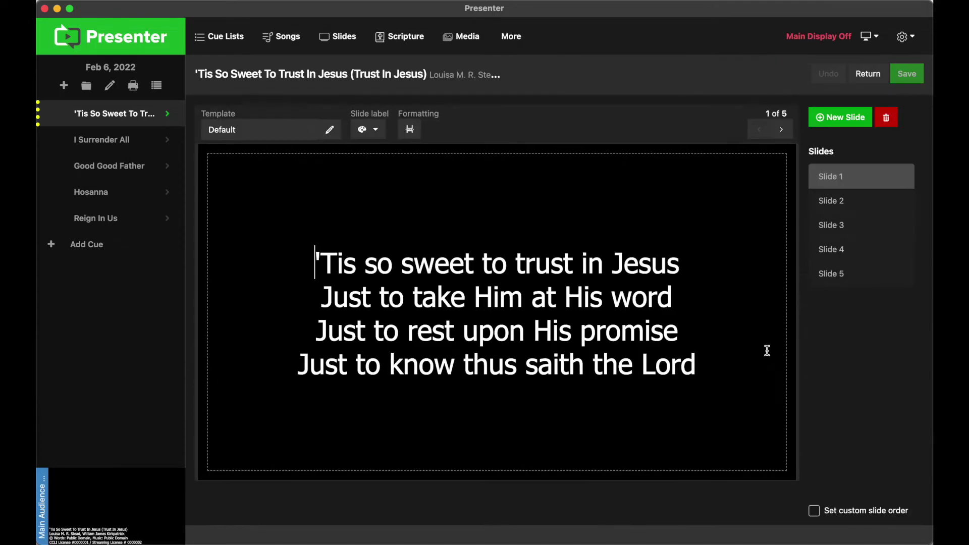
{"action": "left_click", "coordinate": [123, 122]}
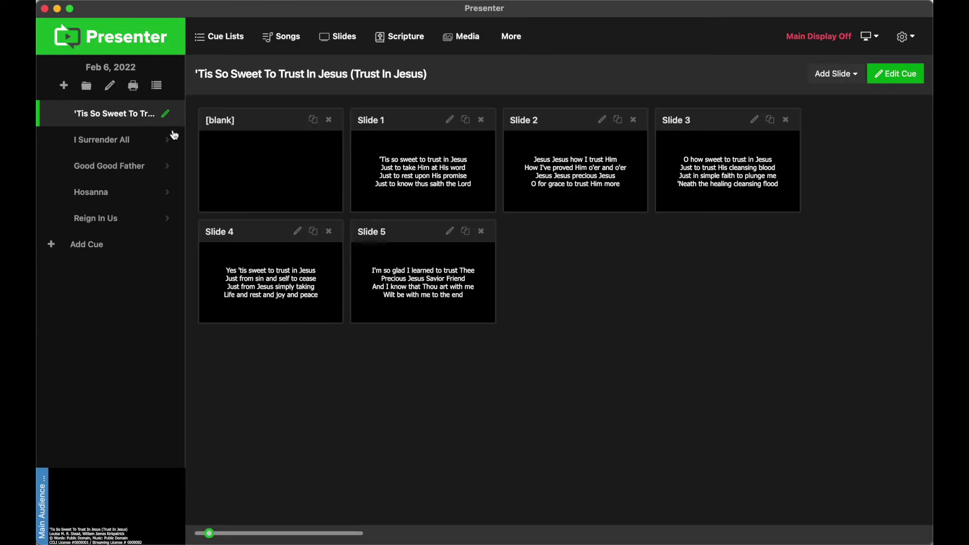
- Open Slide 1 and set its template to --None-- after trying Lower Third and Trendy Line
{"action": "left_click", "coordinate": [449, 121]}
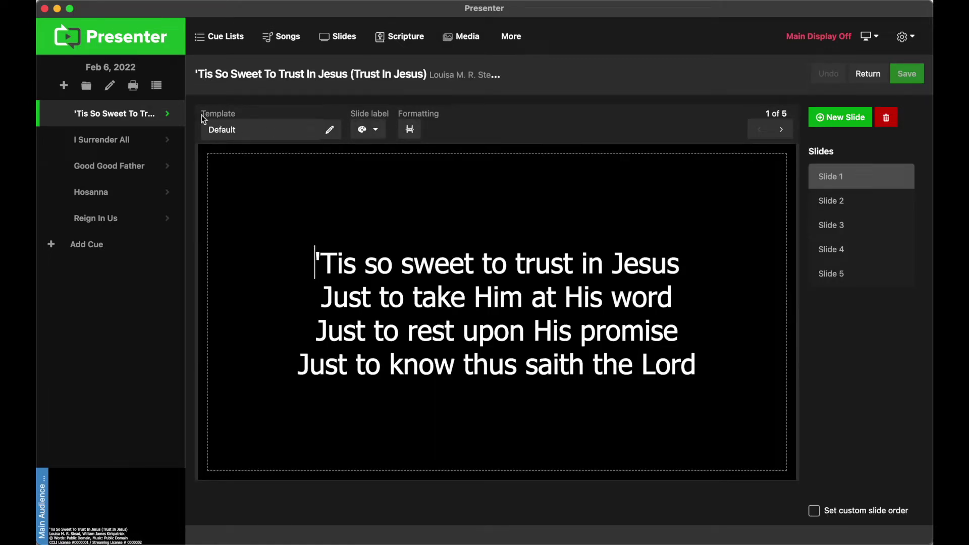
{"action": "left_click", "coordinate": [226, 133]}
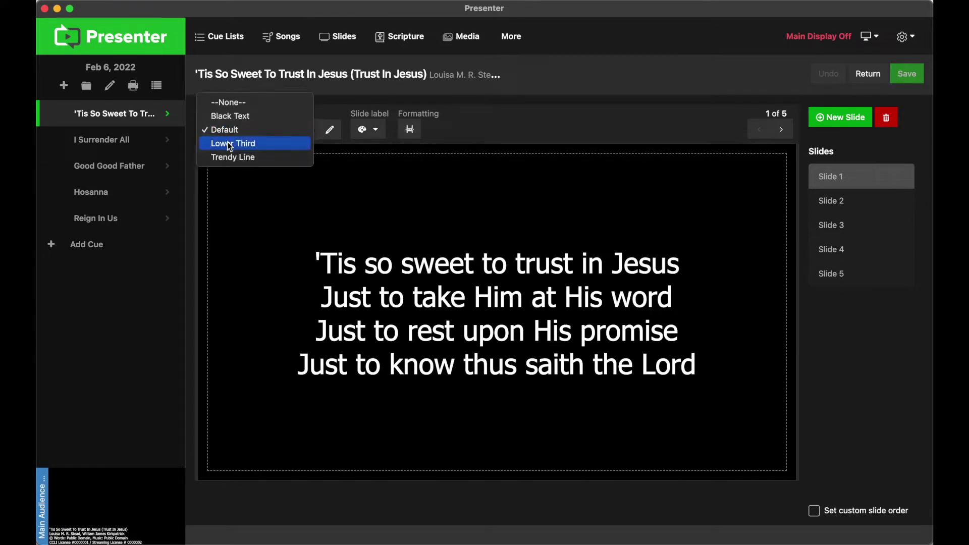
{"action": "left_click", "coordinate": [230, 145]}
{"action": "left_click", "coordinate": [231, 134]}
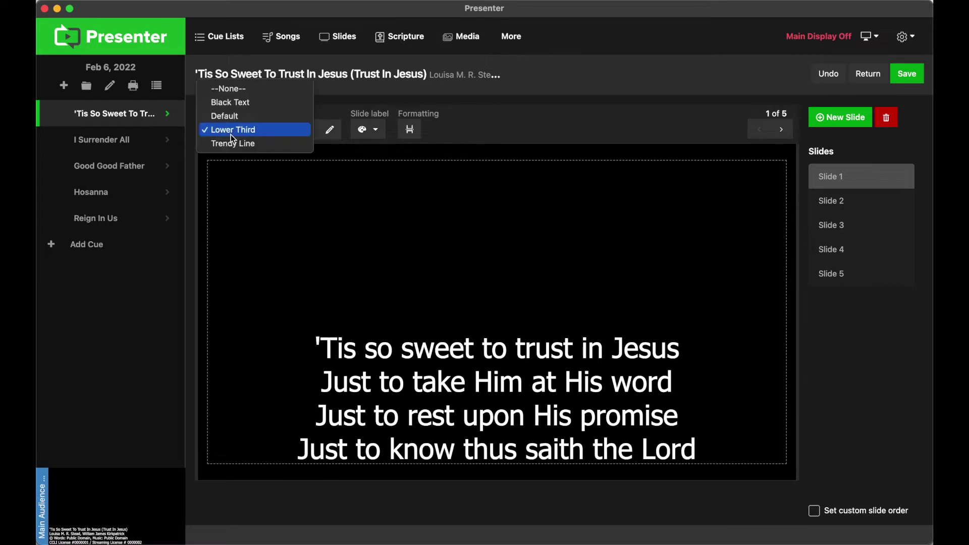
{"action": "left_click", "coordinate": [233, 144]}
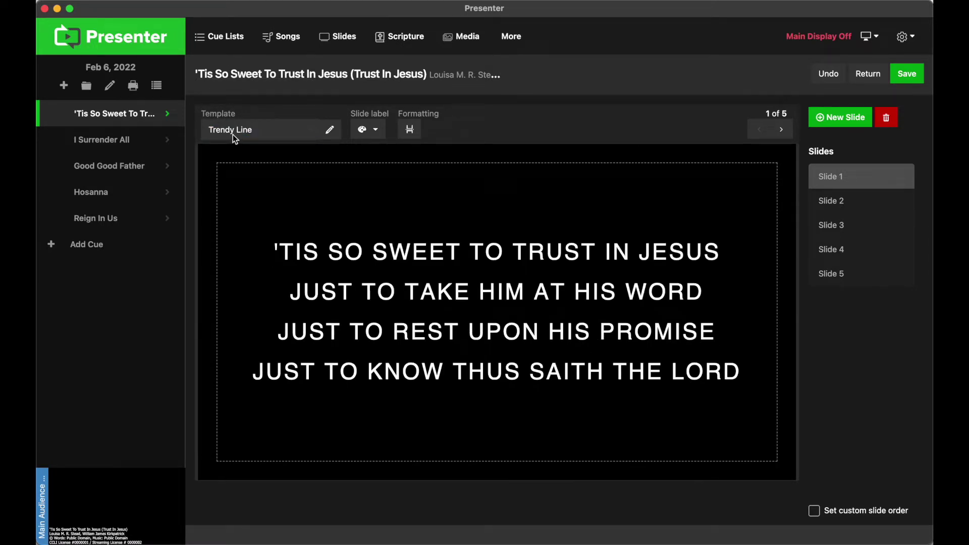
{"action": "left_click", "coordinate": [232, 134]}
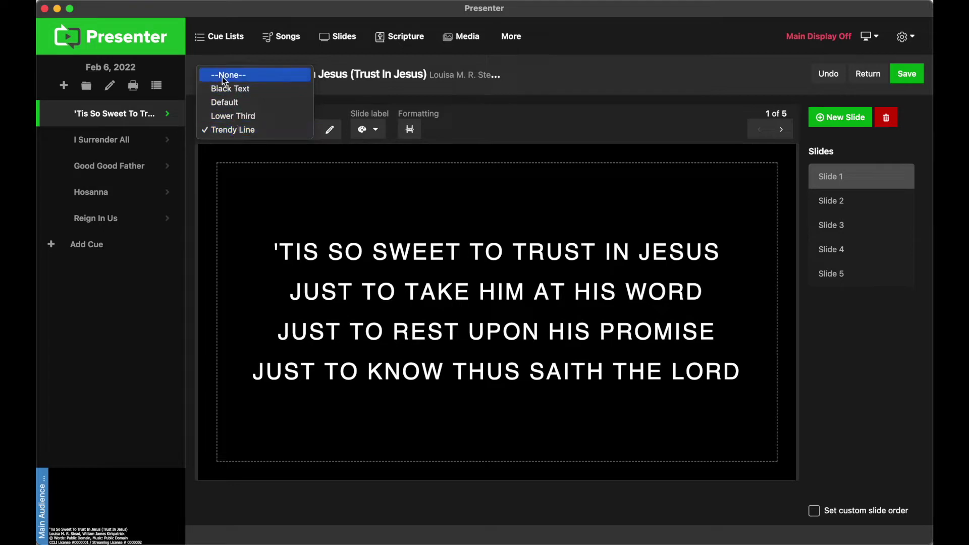
{"action": "left_click", "coordinate": [245, 77]}
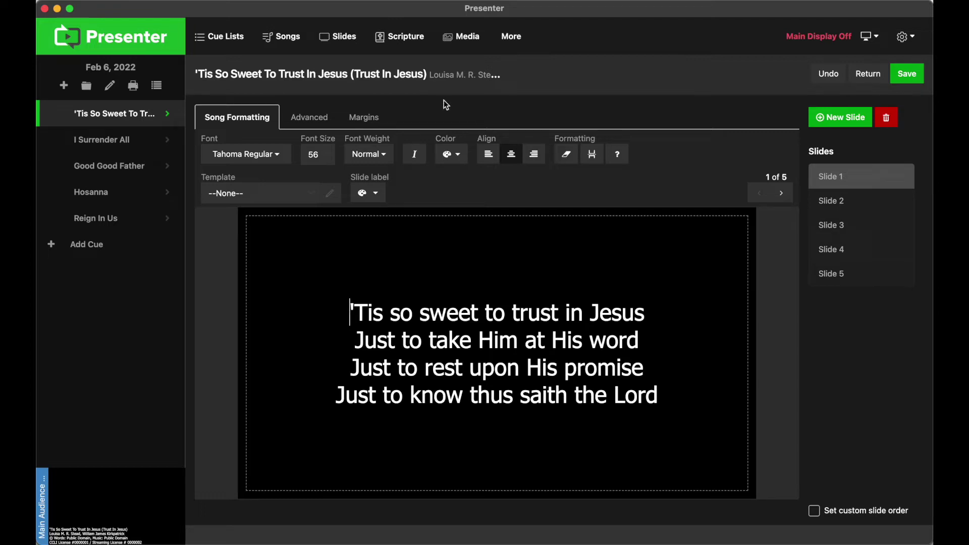
{"action": "left_click", "coordinate": [400, 81]}
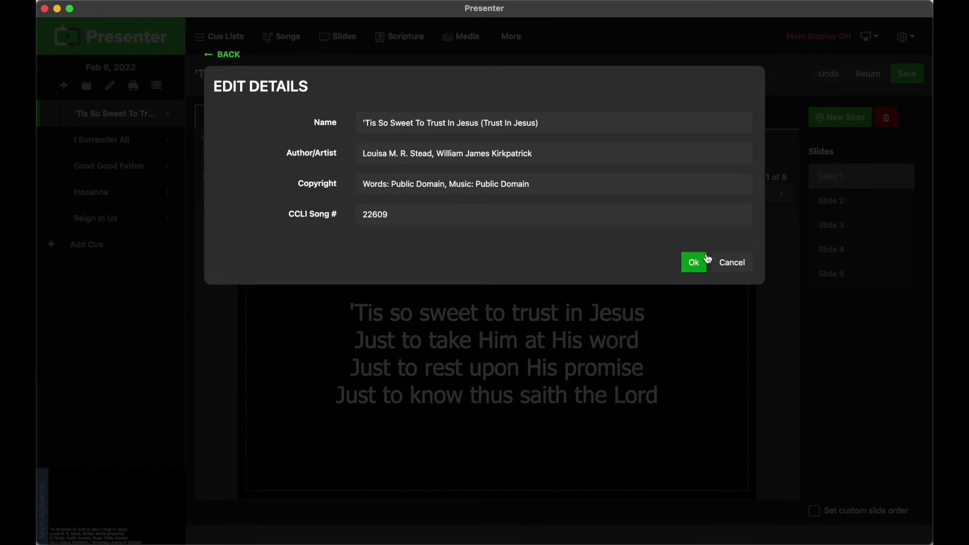
{"action": "left_click", "coordinate": [732, 261]}
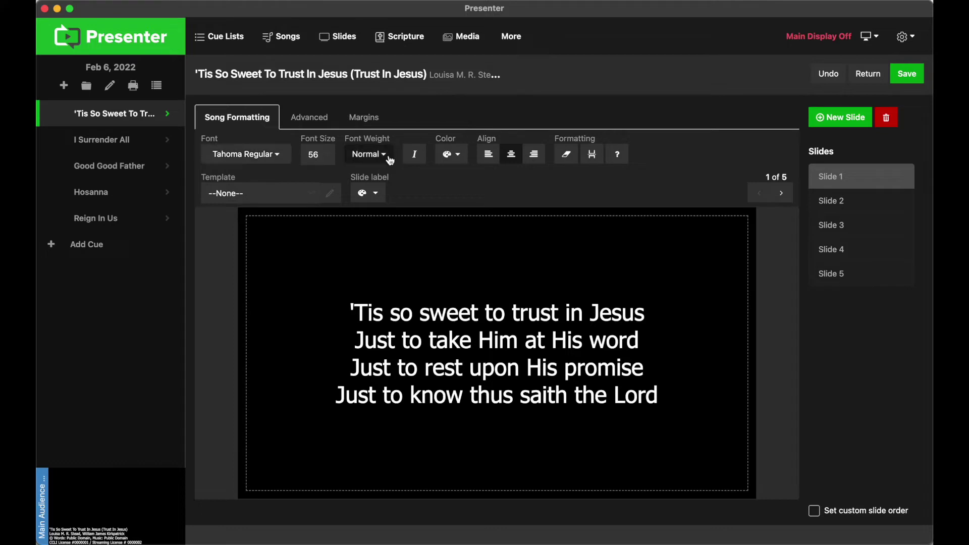
- Switch the lyrics font to Times New Roman Italic, keeping them centred
{"action": "left_click", "coordinate": [414, 160]}
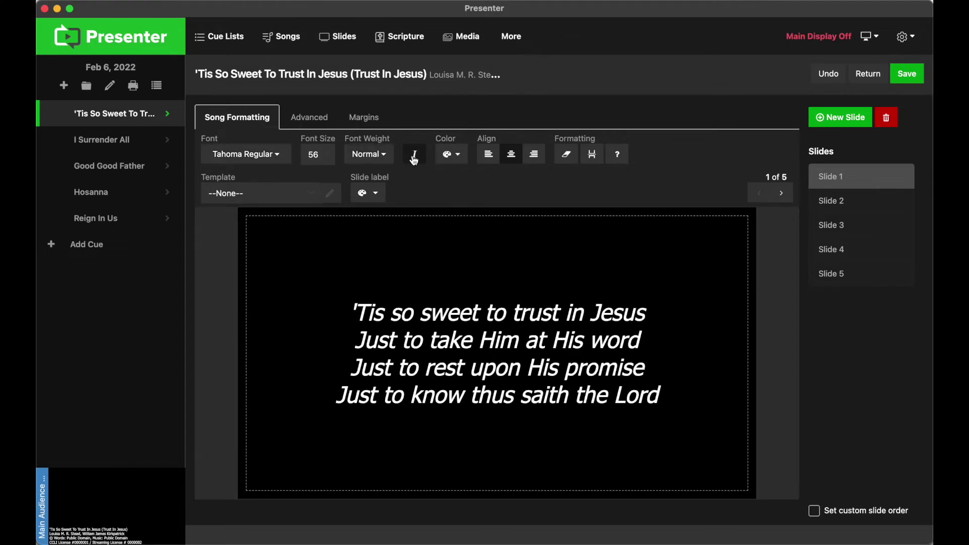
{"action": "left_click", "coordinate": [447, 156]}
{"action": "left_click", "coordinate": [488, 156]}
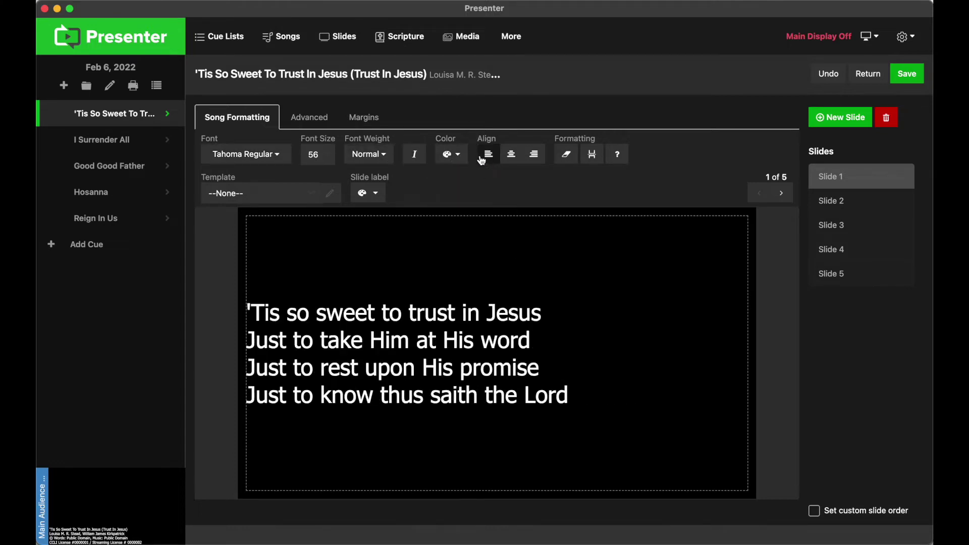
{"action": "left_click", "coordinate": [510, 157]}
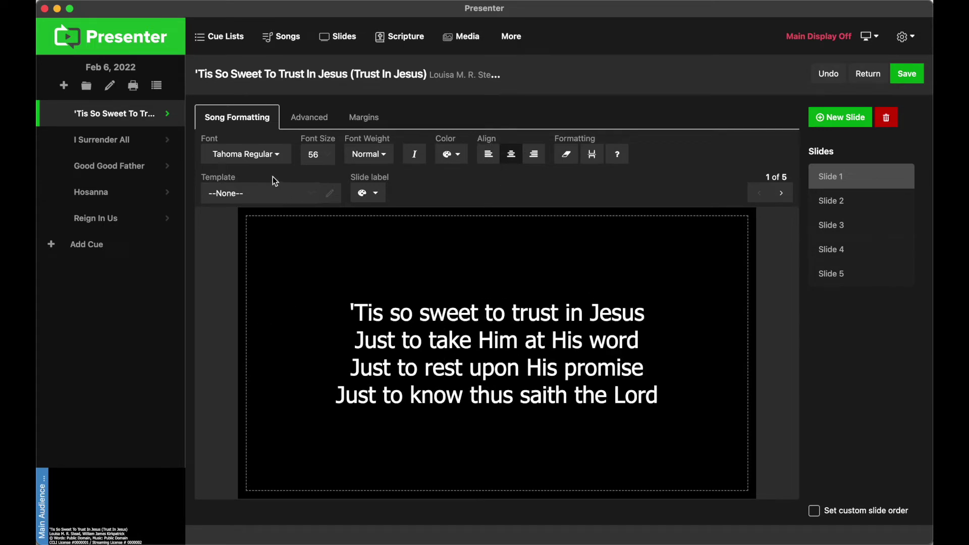
{"action": "left_click", "coordinate": [264, 155]}
{"action": "scroll", "coordinate": [258, 296], "scroll_direction": "down", "scroll_amount": 5}
{"action": "scroll", "coordinate": [258, 296], "scroll_direction": "down", "scroll_amount": 1}
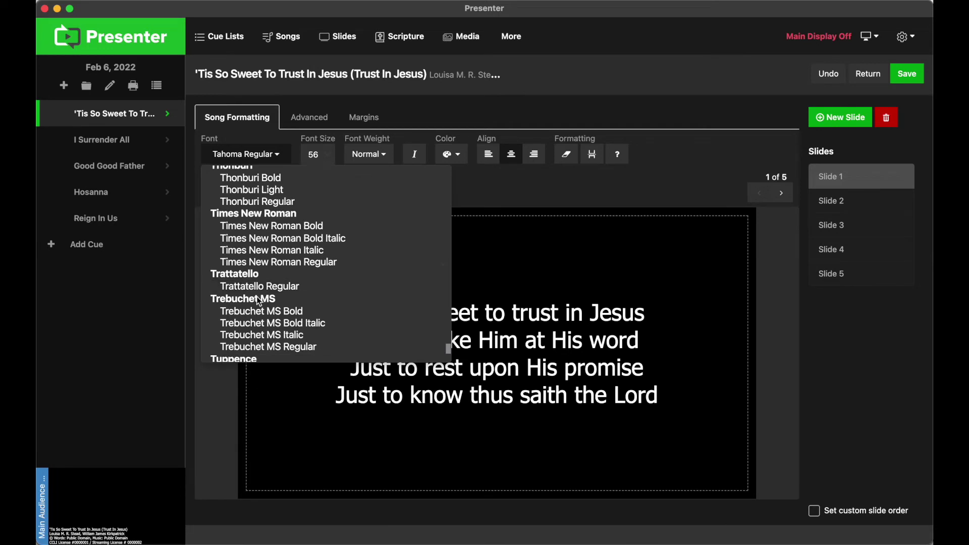
{"action": "left_click", "coordinate": [272, 250]}
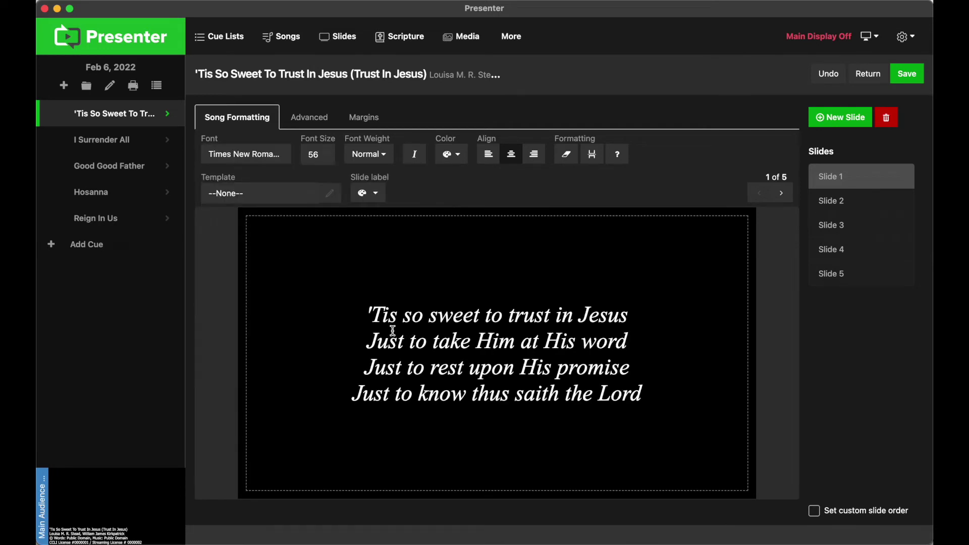
- Make the first two lines Times New Roman Bold, then undo the bold
{"action": "left_click_drag", "start_coordinate": [368, 314], "coordinate": [629, 345]}
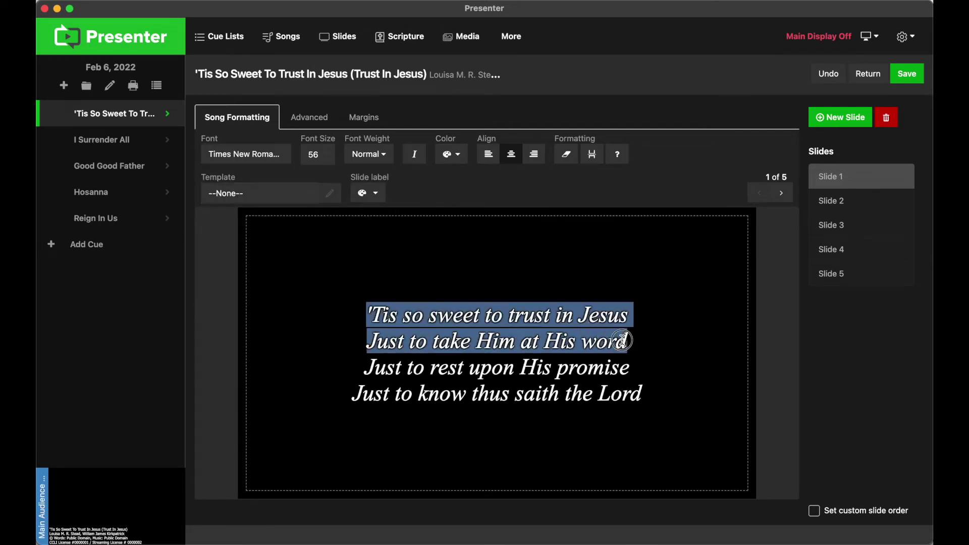
{"action": "left_click", "coordinate": [276, 158]}
{"action": "scroll", "coordinate": [290, 343], "scroll_direction": "down", "scroll_amount": 1}
{"action": "scroll", "coordinate": [290, 343], "scroll_direction": "down", "scroll_amount": 3}
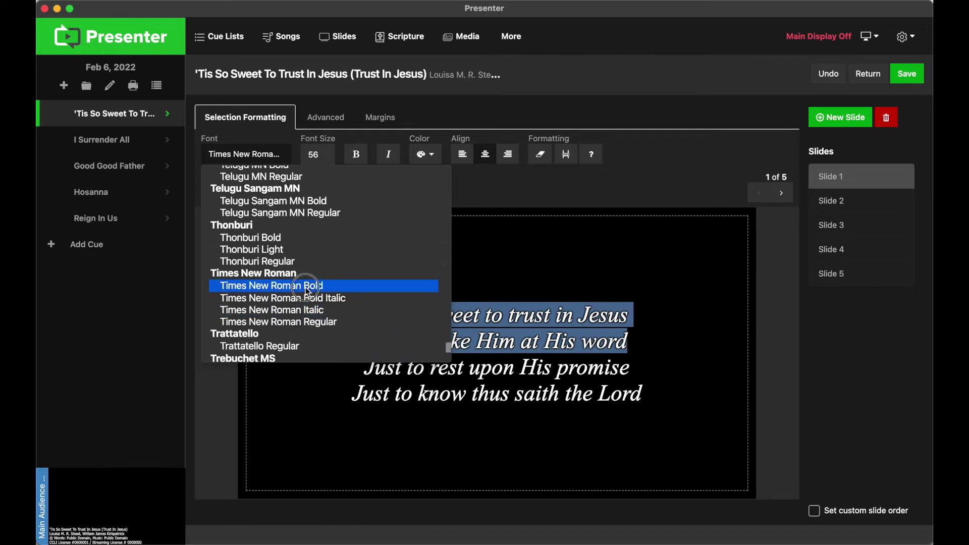
{"action": "left_click", "coordinate": [306, 289]}
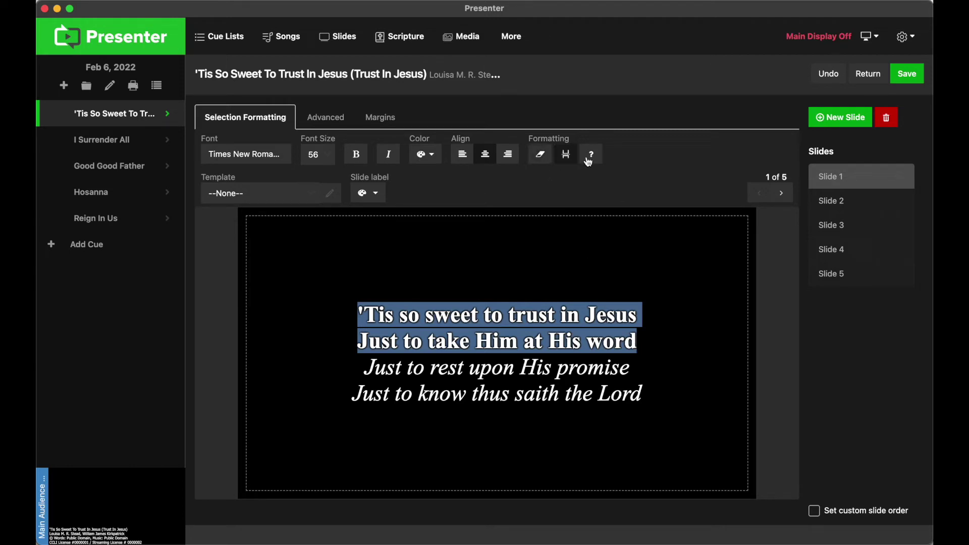
{"action": "left_click", "coordinate": [826, 82]}
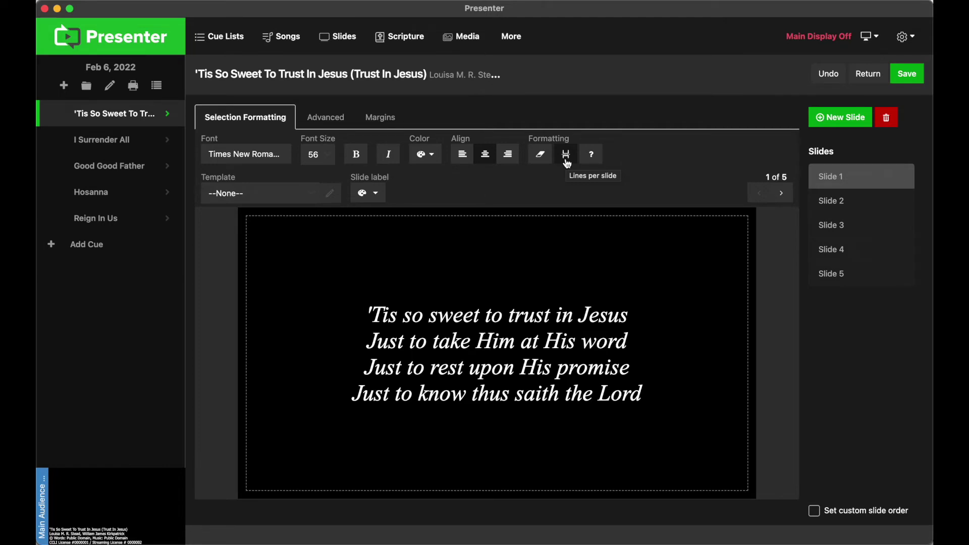
- Set max lines per slide to 2 and review the resulting slides
{"action": "left_click", "coordinate": [567, 162]}
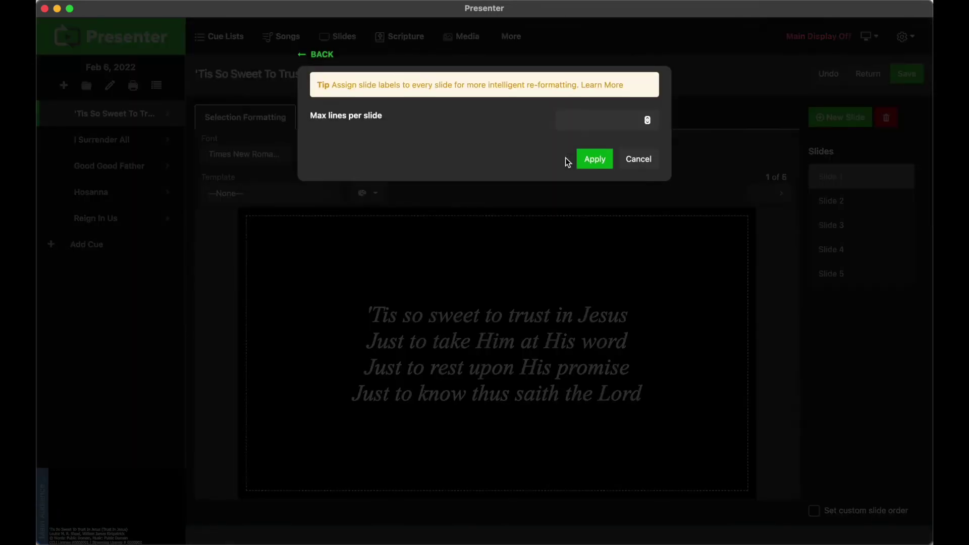
{"action": "type", "text": "2"}
{"action": "left_click", "coordinate": [590, 160]}
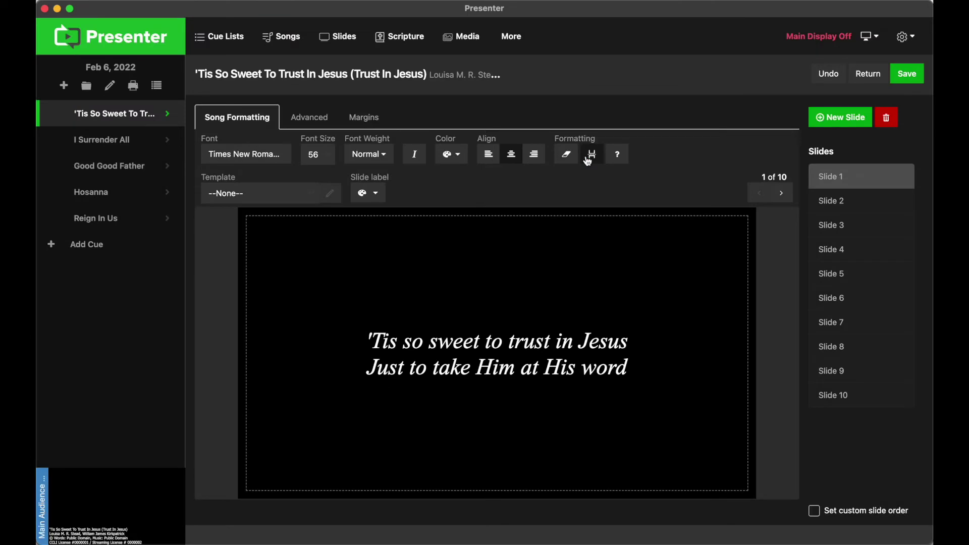
{"action": "left_click", "coordinate": [862, 209]}
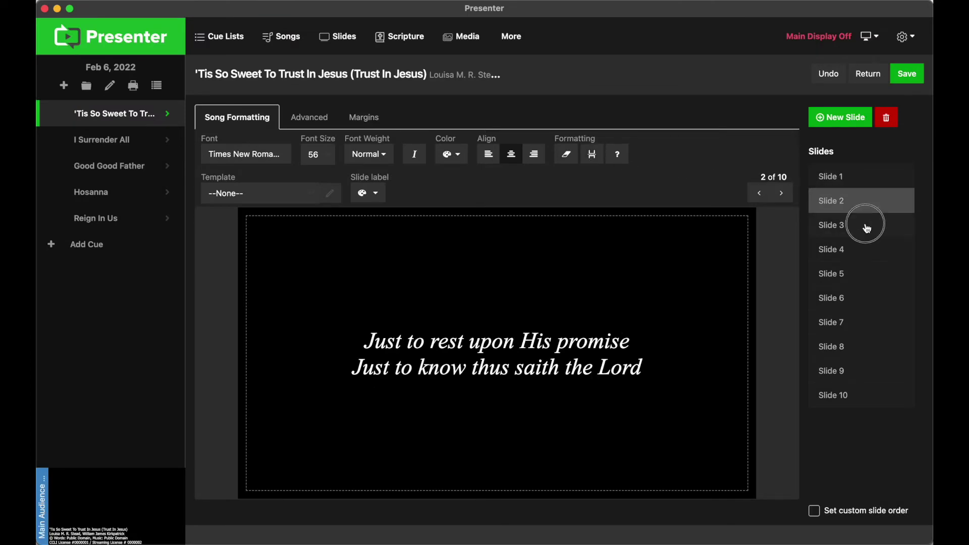
{"action": "left_click", "coordinate": [866, 228]}
{"action": "left_click", "coordinate": [864, 254]}
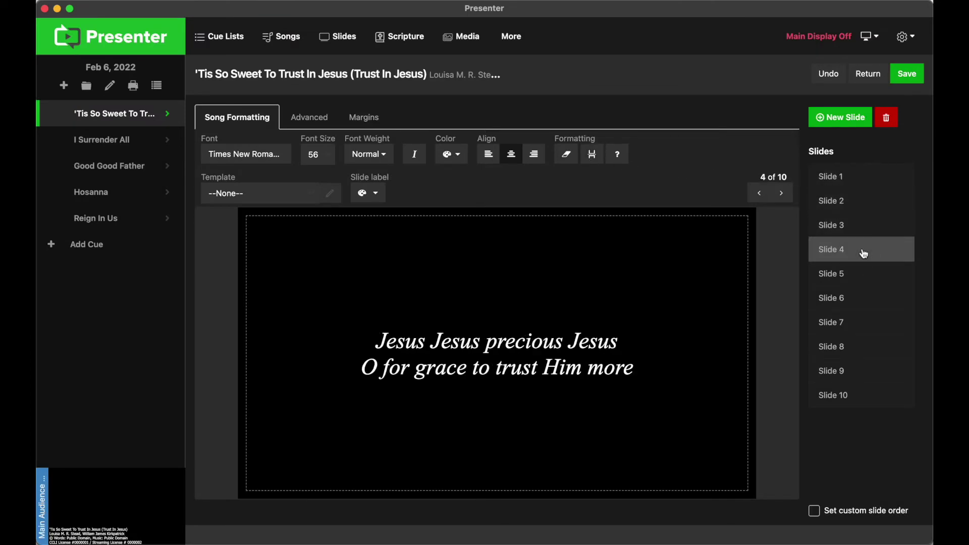
{"action": "left_click", "coordinate": [861, 185]}
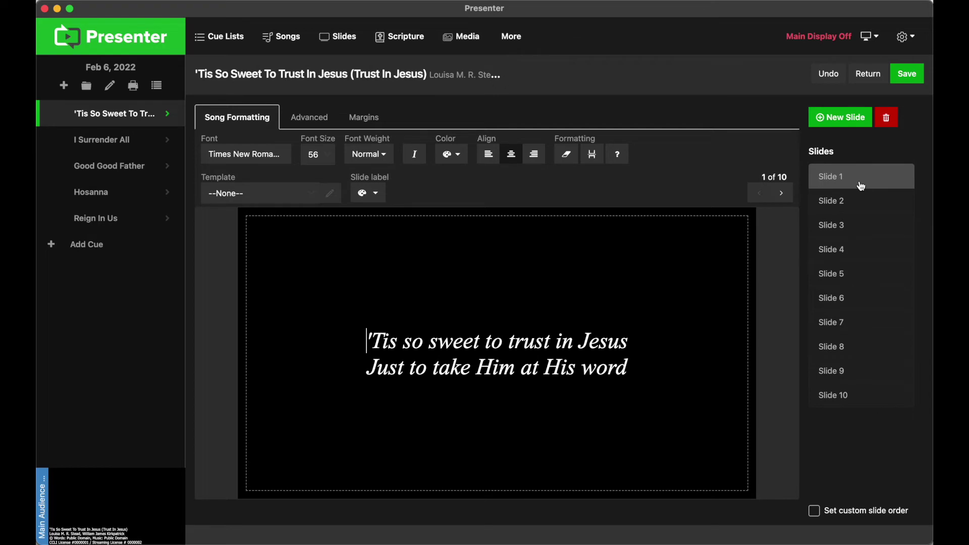
- Label slides 1 and 2 as Verse 1
{"action": "left_click", "coordinate": [374, 196]}
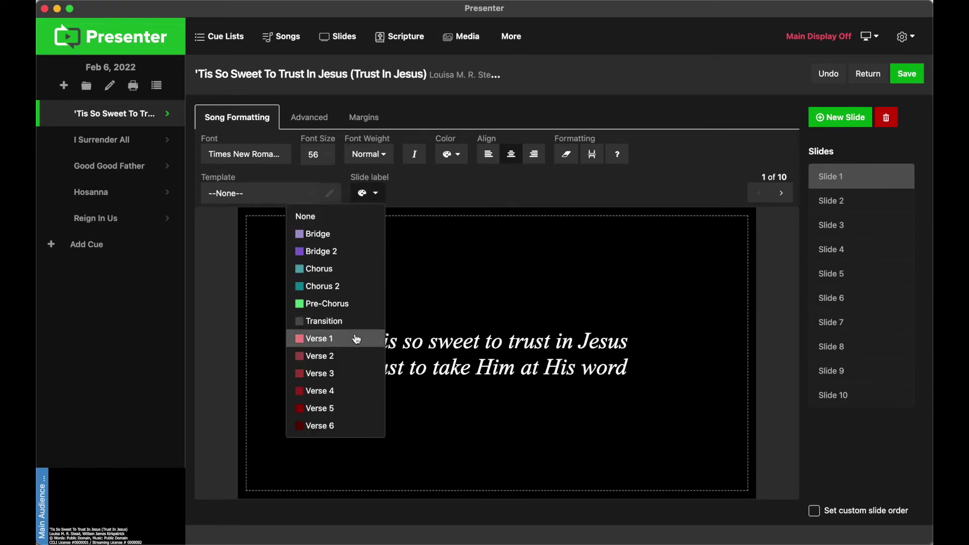
{"action": "left_click", "coordinate": [371, 338]}
{"action": "left_click", "coordinate": [865, 207]}
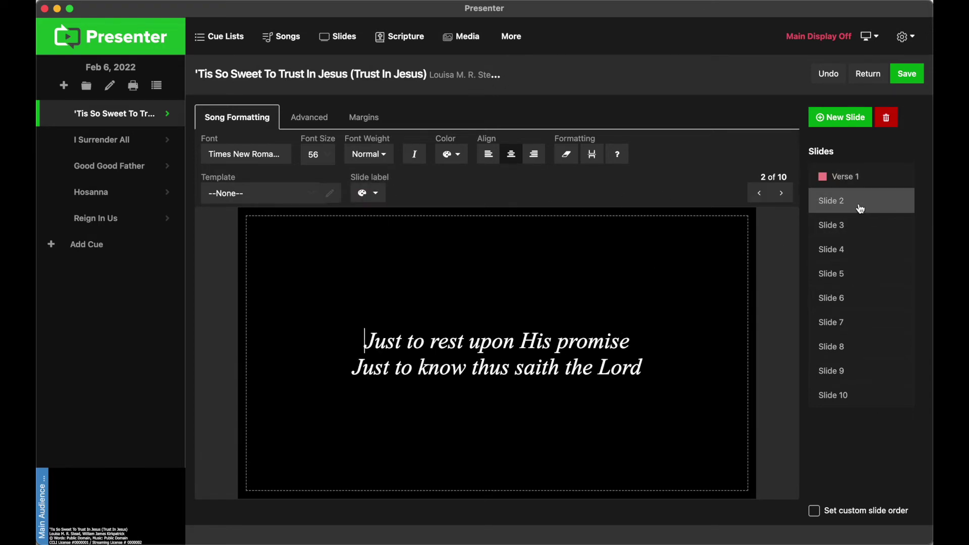
{"action": "left_click", "coordinate": [368, 193]}
{"action": "left_click", "coordinate": [336, 337]}
- Label slides 3 and 4 as Verse 2
{"action": "left_click", "coordinate": [846, 233]}
{"action": "left_click", "coordinate": [361, 199]}
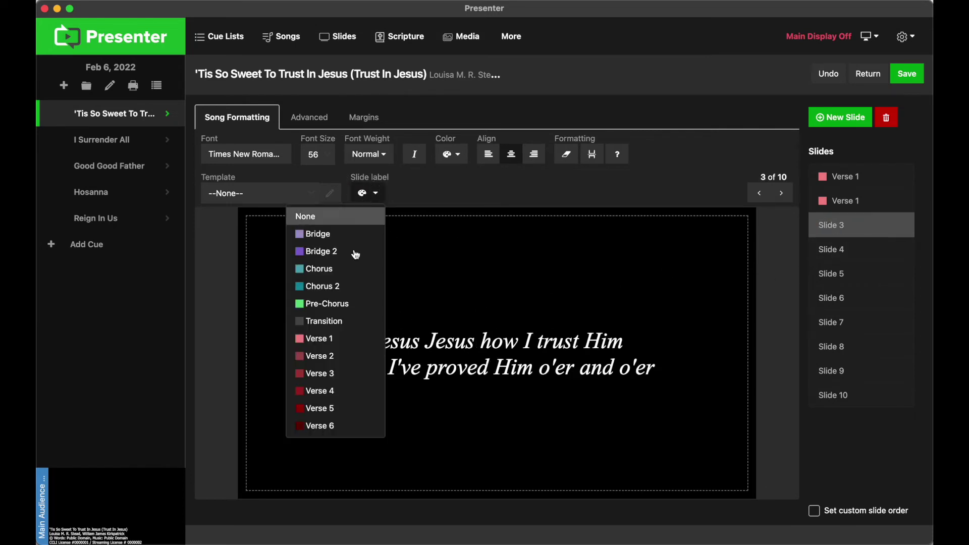
{"action": "left_click", "coordinate": [336, 352]}
{"action": "left_click", "coordinate": [841, 260]}
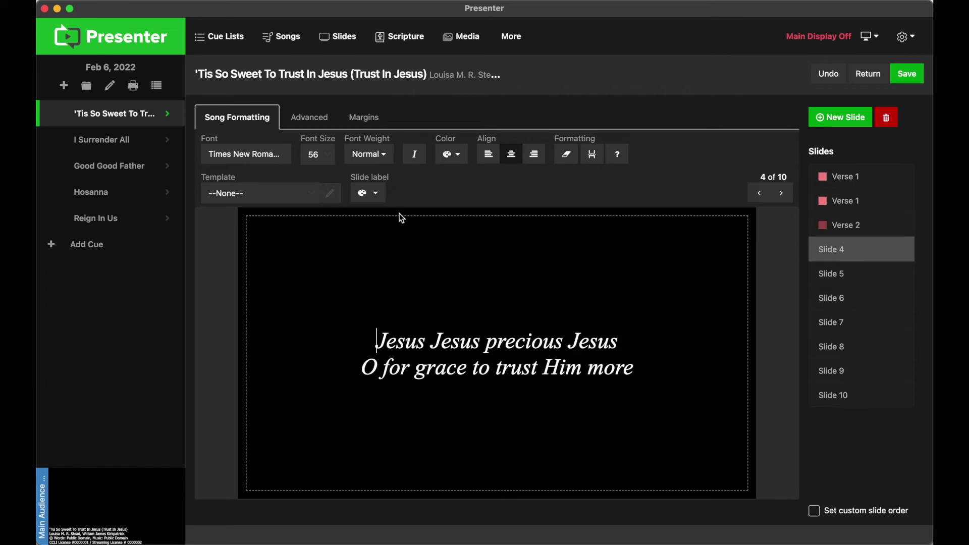
{"action": "left_click", "coordinate": [369, 193]}
{"action": "left_click", "coordinate": [362, 355]}
- Regroup the lyrics into four-line slides and show the Verse 2 slide
{"action": "left_click", "coordinate": [594, 156]}
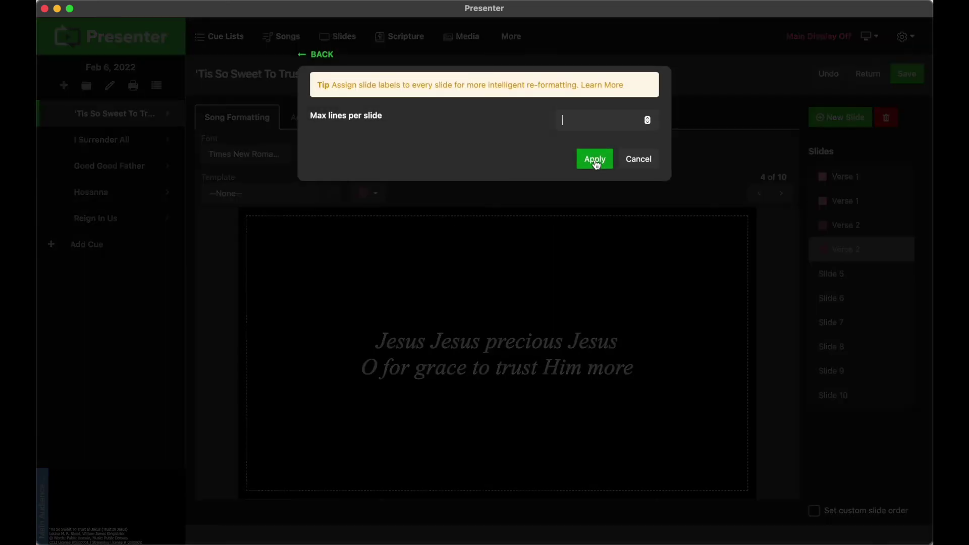
{"action": "left_click", "coordinate": [595, 159]}
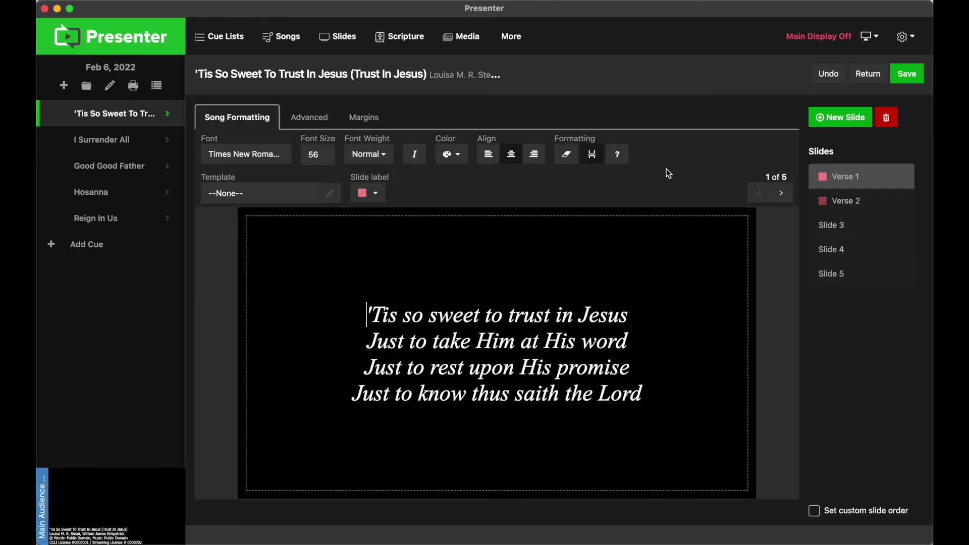
{"action": "left_click", "coordinate": [845, 203]}
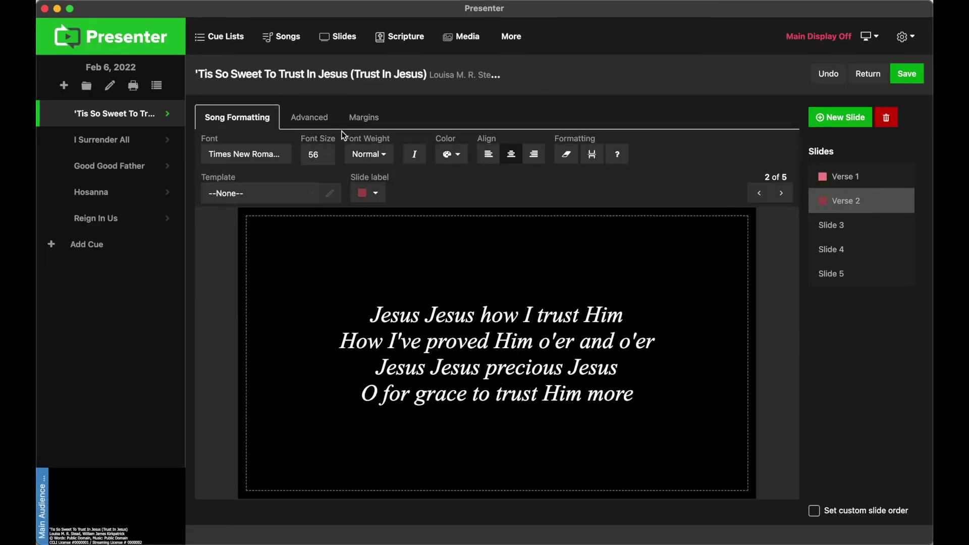
{"action": "left_click", "coordinate": [310, 121]}
- Try top, bottom and all-caps options, leaving lyrics vertically centred in normal case
{"action": "left_click", "coordinate": [215, 158]}
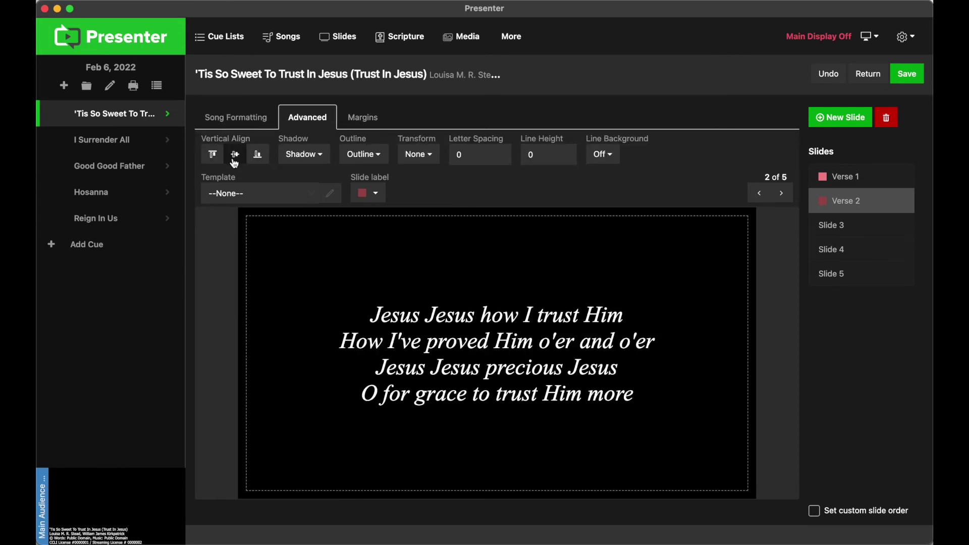
{"action": "left_click", "coordinate": [255, 160]}
{"action": "left_click", "coordinate": [238, 157]}
{"action": "left_click", "coordinate": [304, 154]}
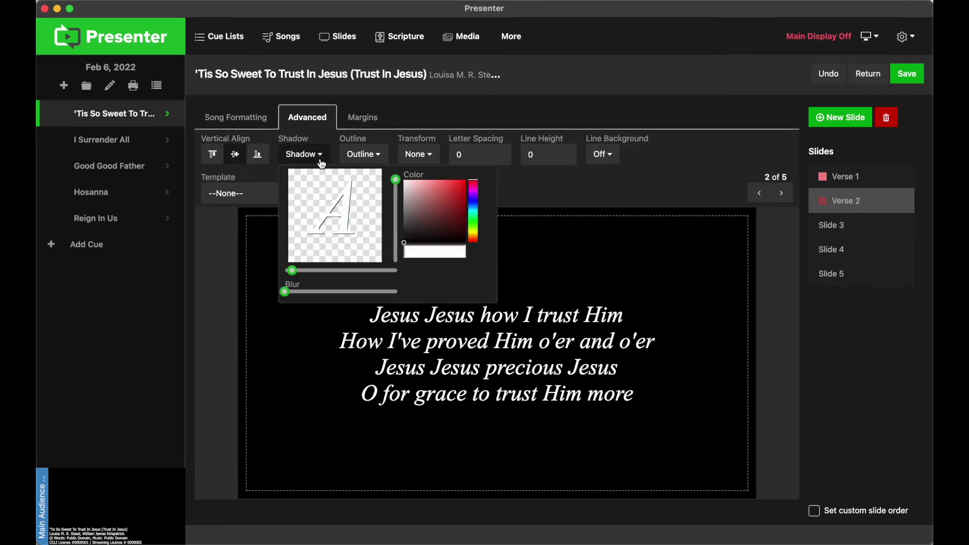
{"action": "left_click", "coordinate": [357, 156]}
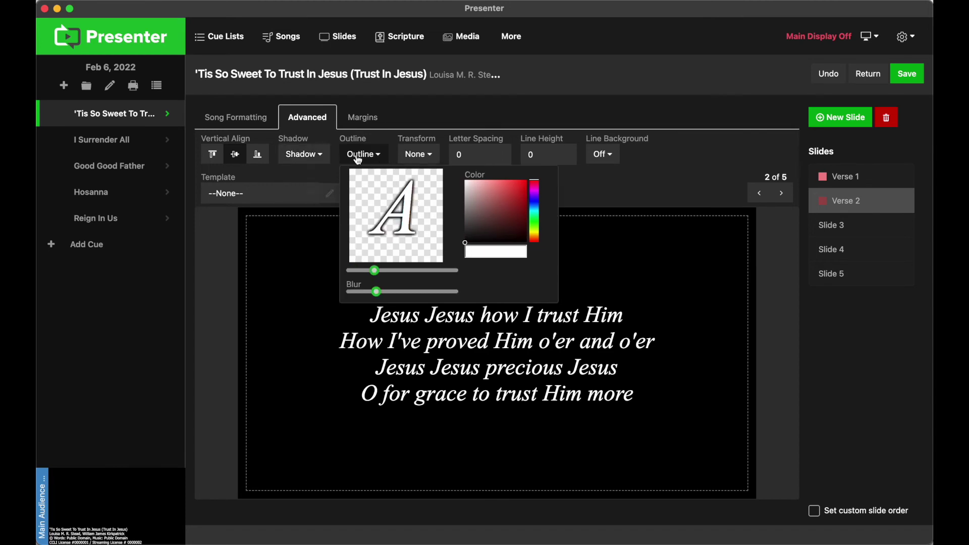
{"action": "left_click", "coordinate": [412, 155]}
{"action": "left_click", "coordinate": [426, 198]}
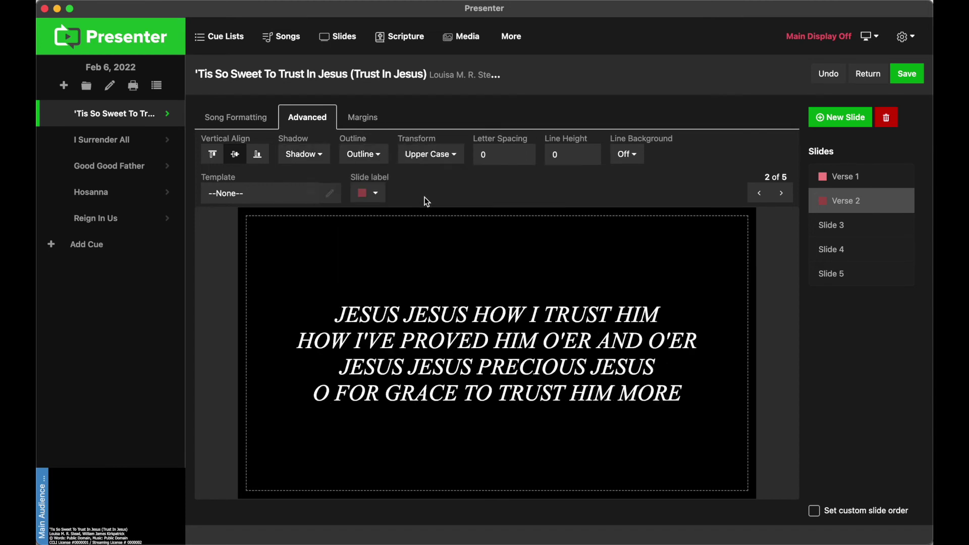
{"action": "left_click", "coordinate": [450, 155]}
{"action": "left_click", "coordinate": [453, 177]}
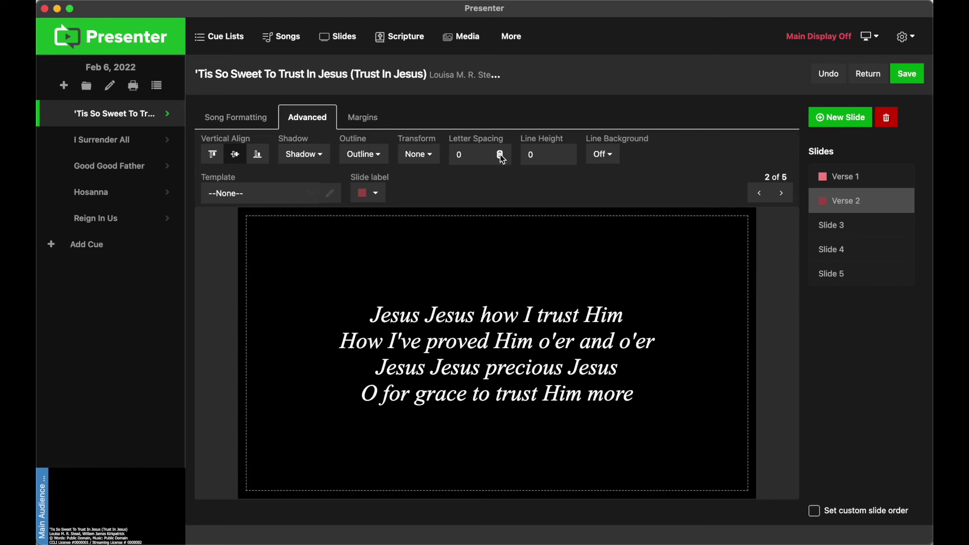
- Set letter spacing to 3 and line height to 9, with Line Background off
{"action": "double_click", "coordinate": [501, 153]}
{"action": "left_click", "coordinate": [501, 153]}
{"action": "double_click", "coordinate": [565, 151]}
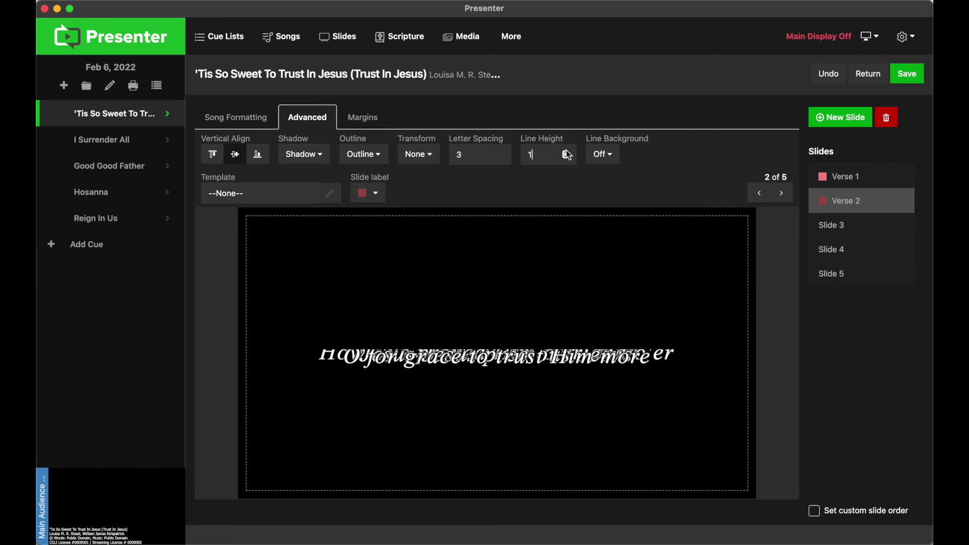
{"action": "double_click", "coordinate": [566, 154]}
{"action": "double_click", "coordinate": [566, 154]}
{"action": "left_click", "coordinate": [566, 154]}
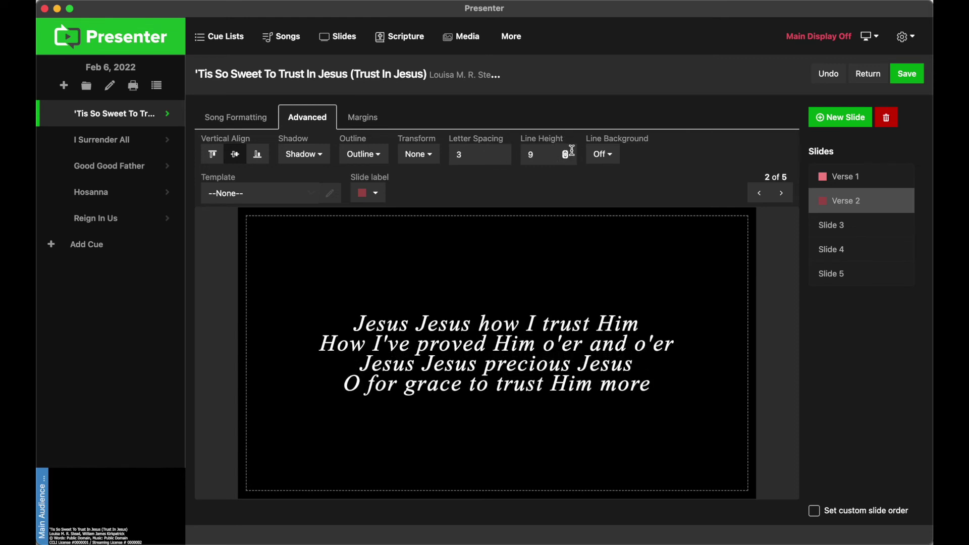
{"action": "left_click", "coordinate": [603, 154]}
{"action": "left_click", "coordinate": [605, 181]}
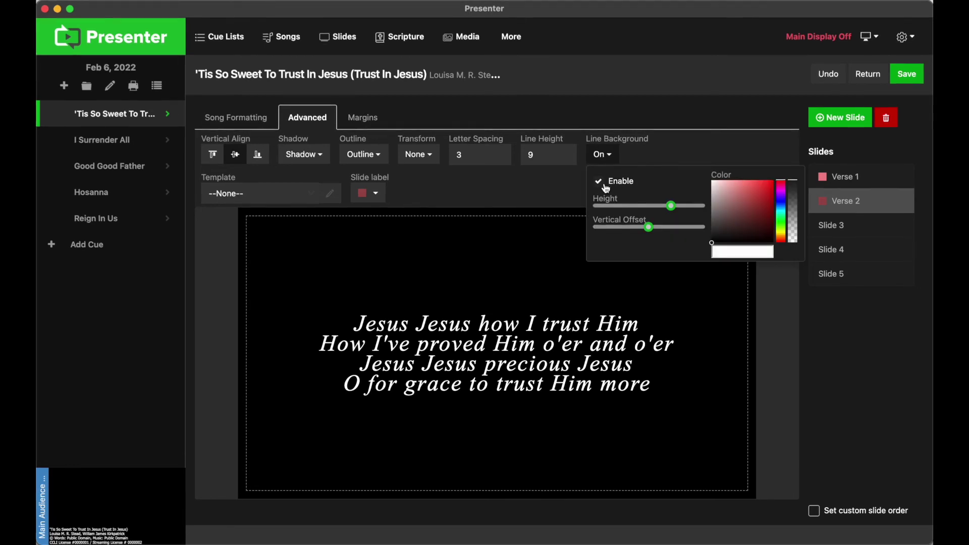
{"action": "left_click", "coordinate": [606, 184]}
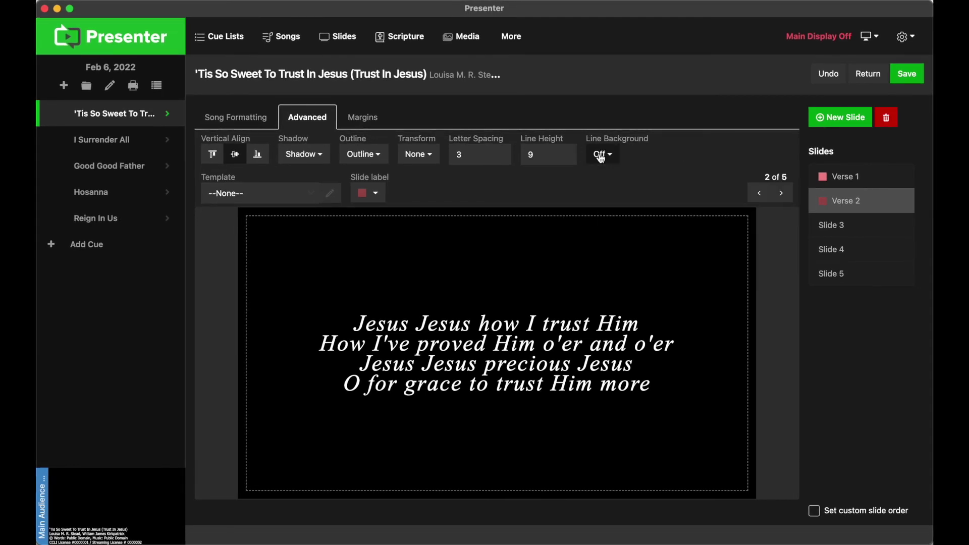
{"action": "left_click", "coordinate": [362, 117]}
- Set Top, Left, Right and Bottom margins to 100 and widen the pink margin border
{"action": "left_click", "coordinate": [230, 154]}
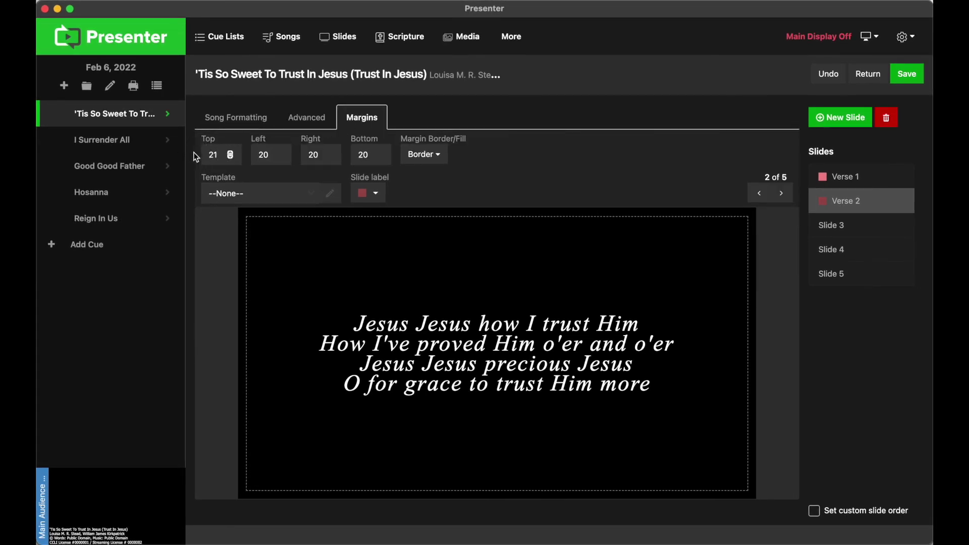
{"action": "double_click", "coordinate": [264, 154]}
{"action": "type", "text": "100"}
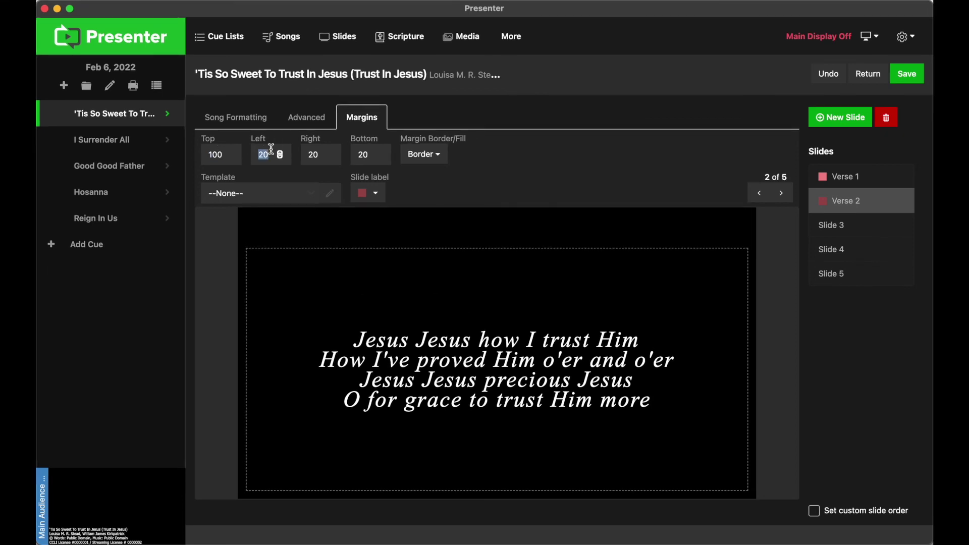
{"action": "double_click", "coordinate": [313, 155]}
{"action": "type", "text": "100"}
{"action": "double_click", "coordinate": [362, 154]}
{"action": "type", "text": "100"}
{"action": "left_click", "coordinate": [423, 154]}
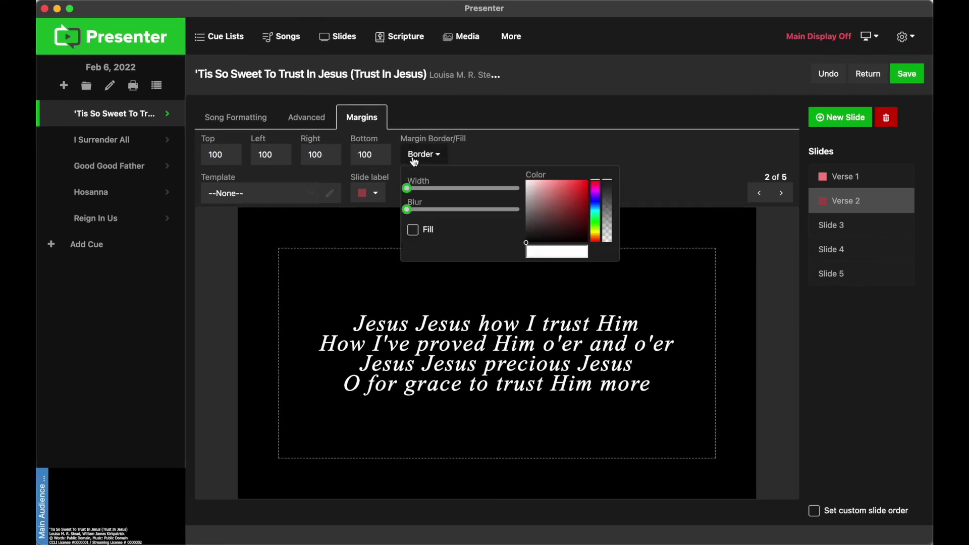
{"action": "left_click_drag", "start_coordinate": [407, 188], "coordinate": [440, 188]}
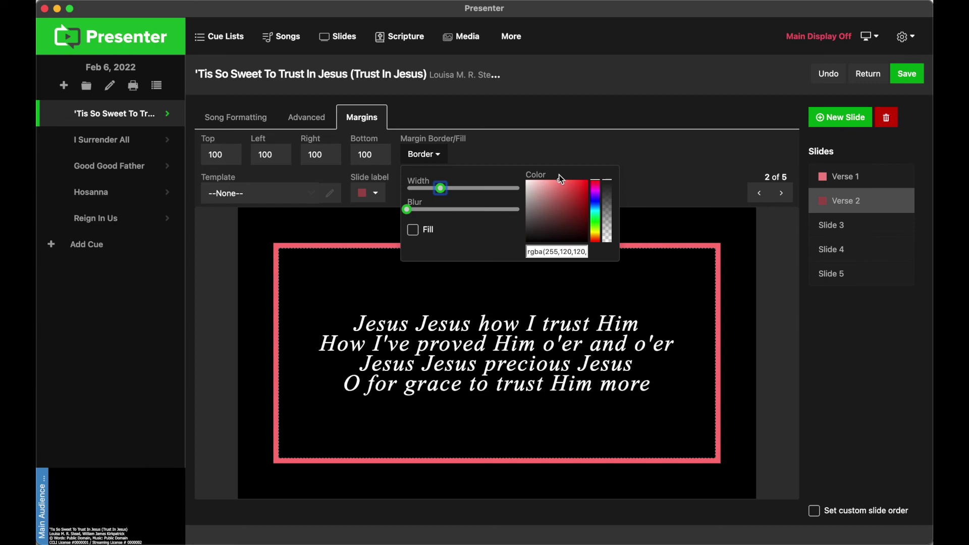